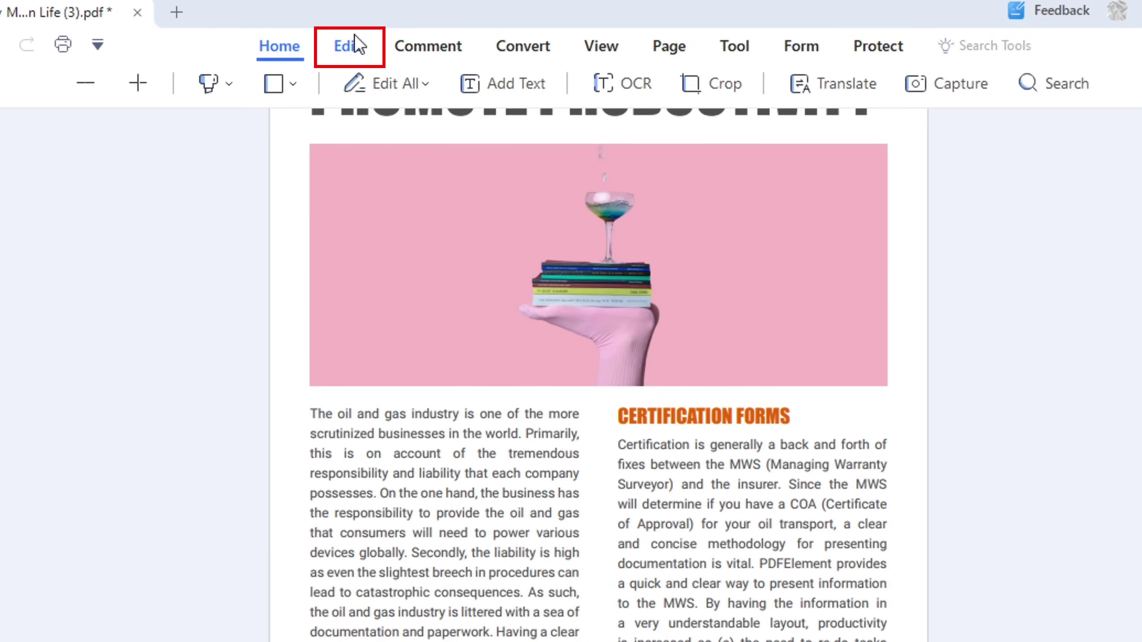
# Step: Draw a new link area over the CERTIFICATION FORMS heading with Edit > Add Link
pyautogui.click(418, 68)
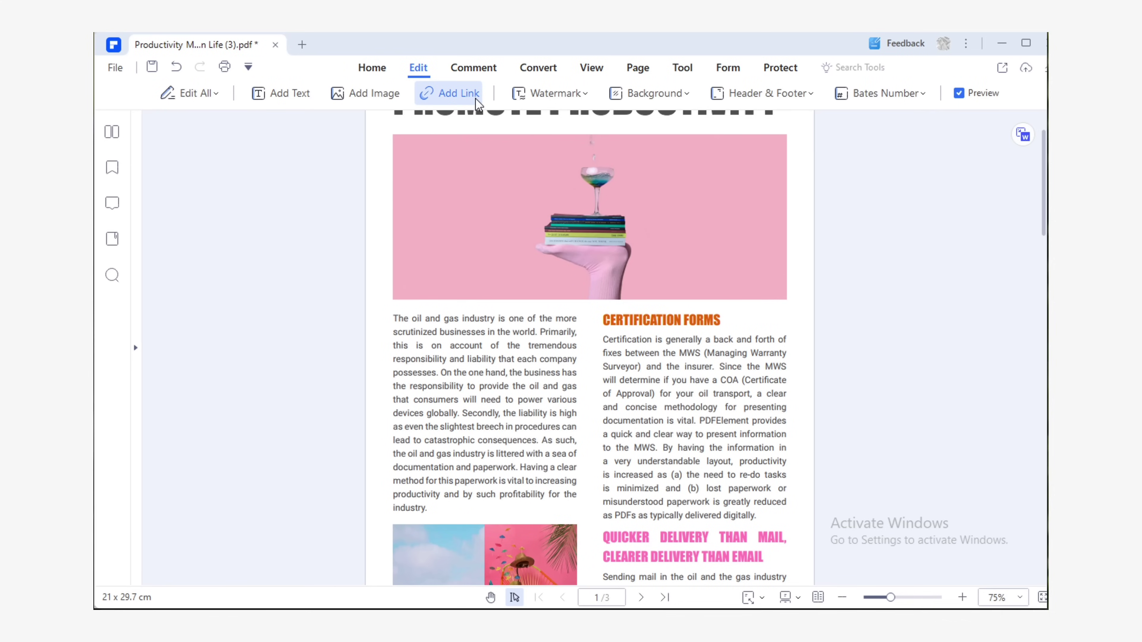
pyautogui.click(475, 99)
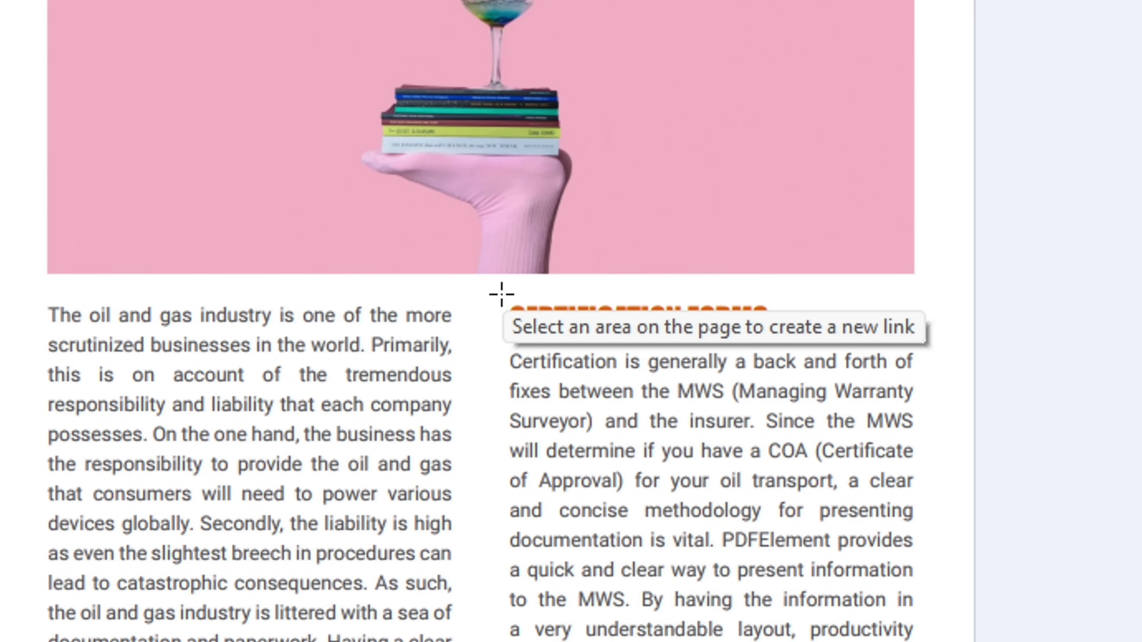
pyautogui.moveTo(585, 333); pyautogui.dragTo(706, 343)
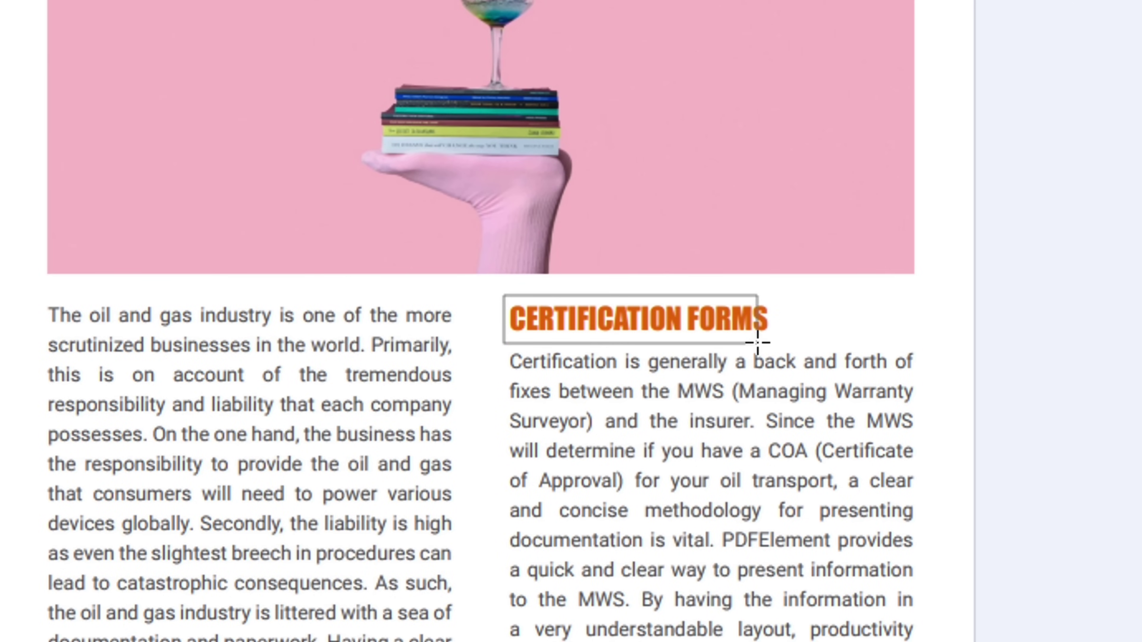
pyautogui.moveTo(776, 343); pyautogui.dragTo(776, 343)
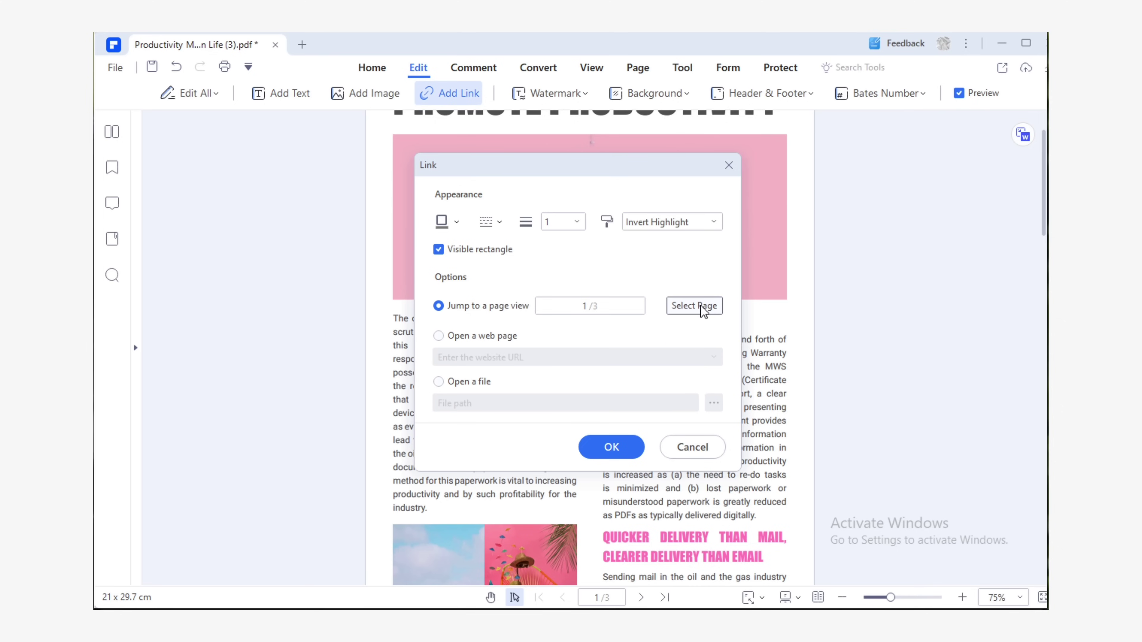
# Step: Choose the link's border colour and line style, set Highlight to None, and choose Select Page
pyautogui.click(456, 225)
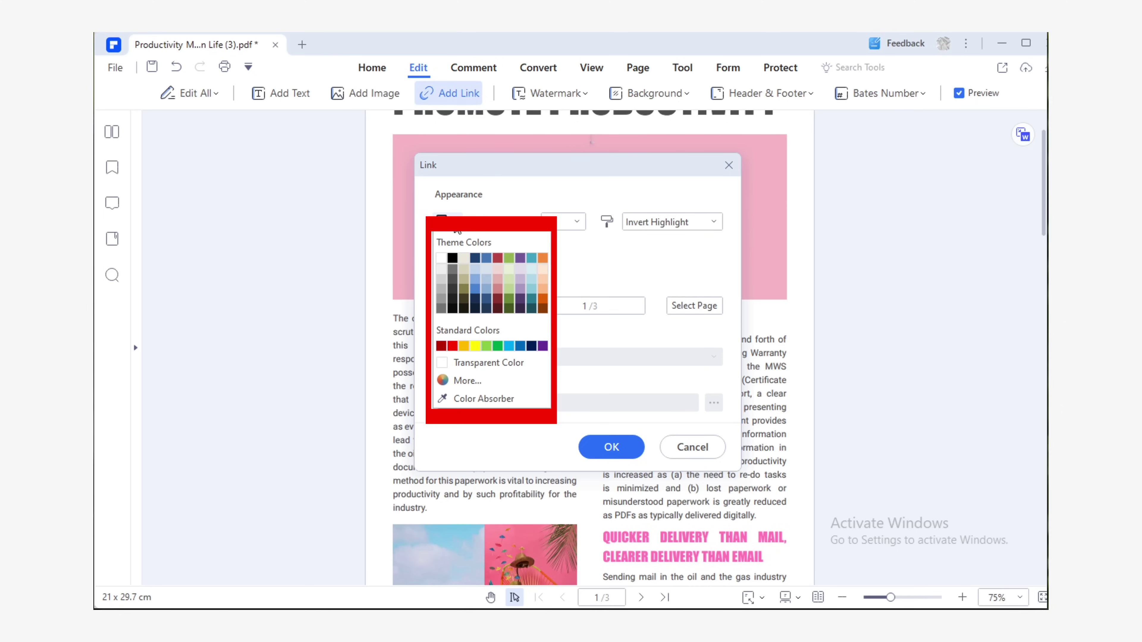
pyautogui.click(520, 345)
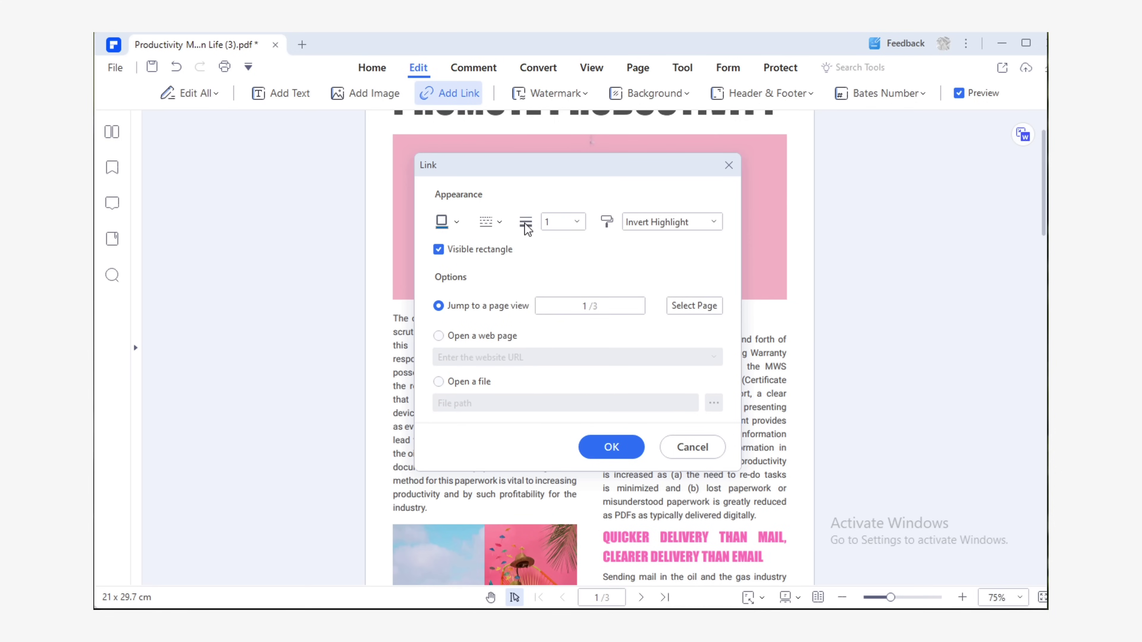
pyautogui.click(498, 223)
pyautogui.click(524, 276)
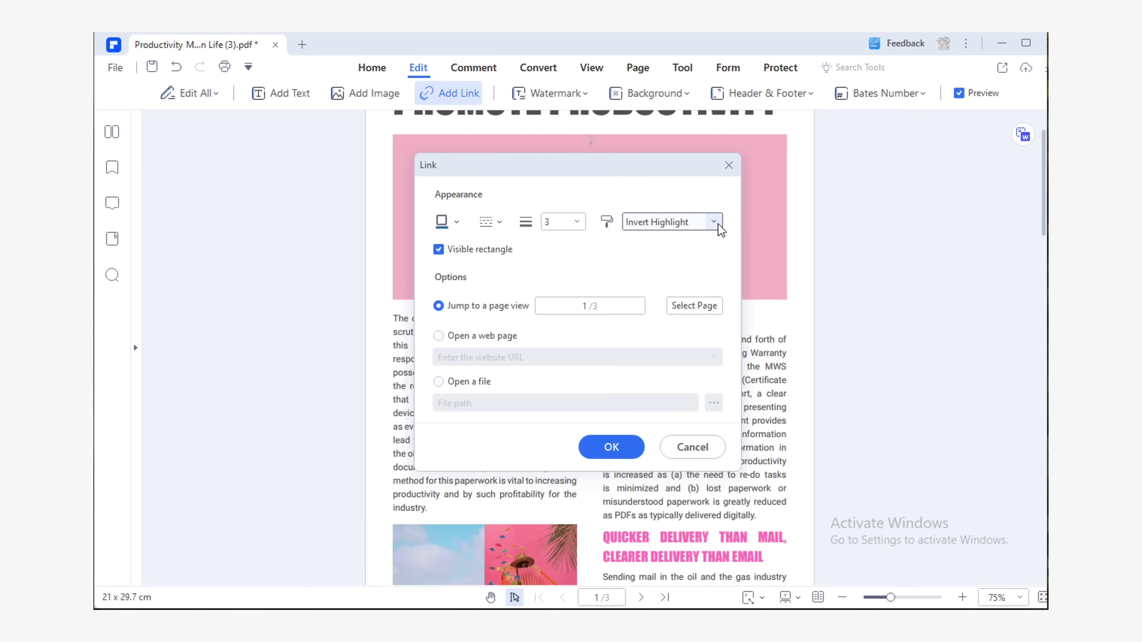
pyautogui.click(718, 224)
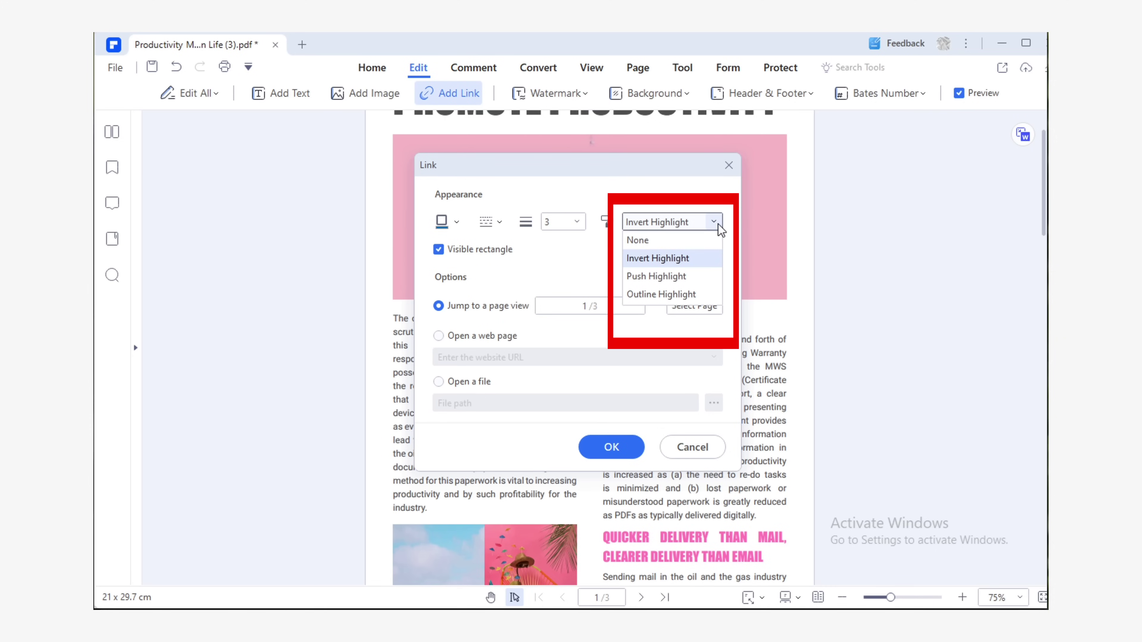
pyautogui.click(719, 241)
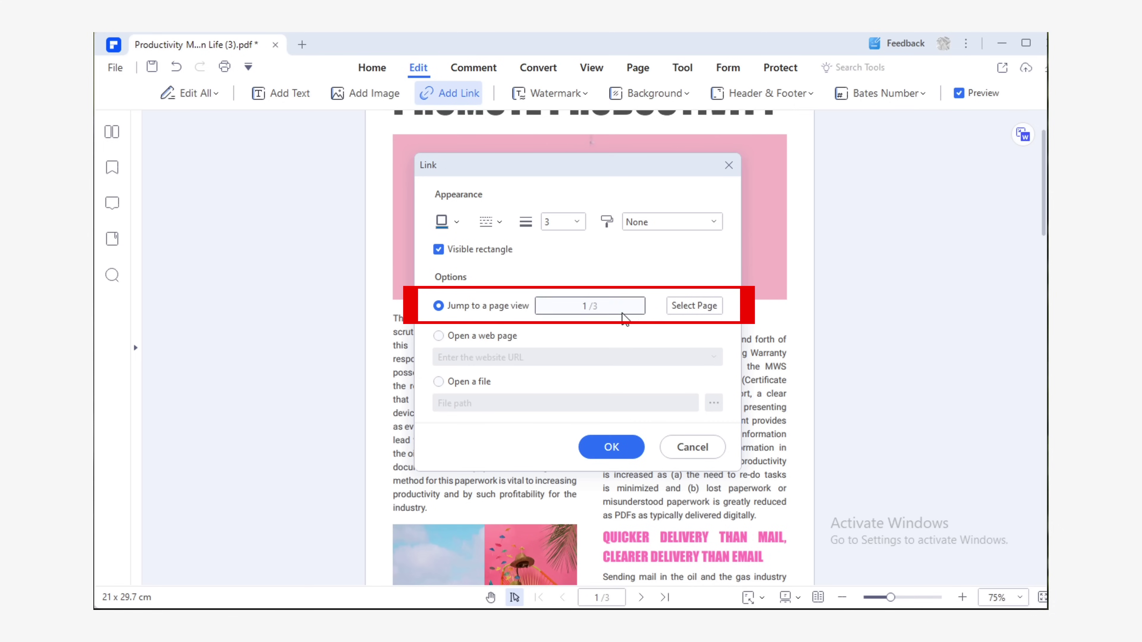
pyautogui.click(694, 306)
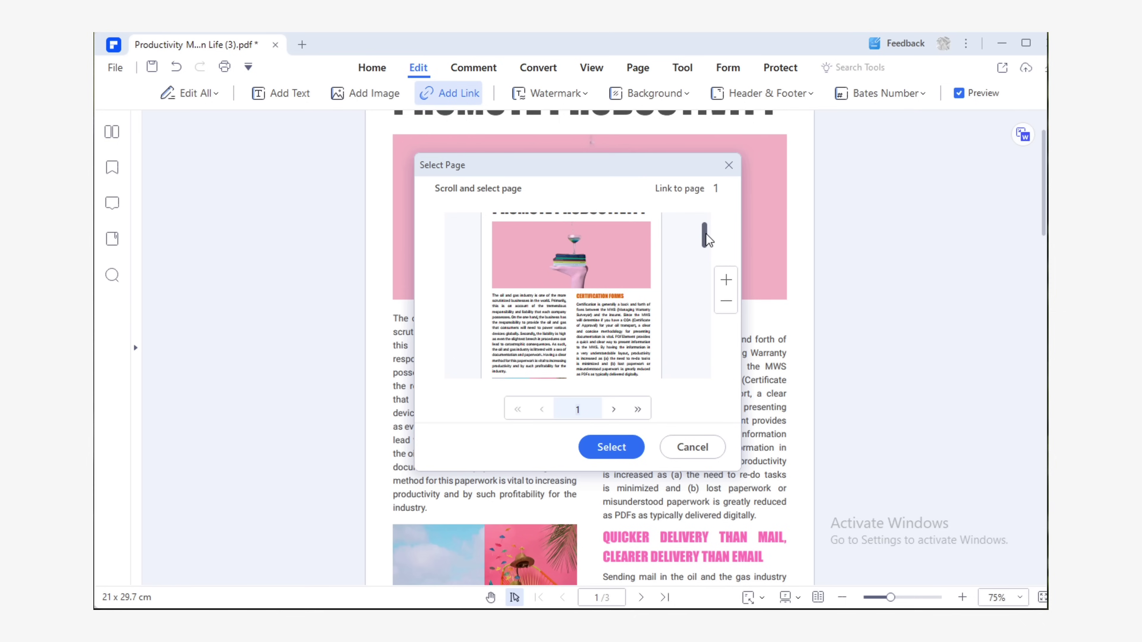
# Step: Set page 3 as the link target and confirm the link
pyautogui.moveTo(705, 234); pyautogui.dragTo(706, 328)
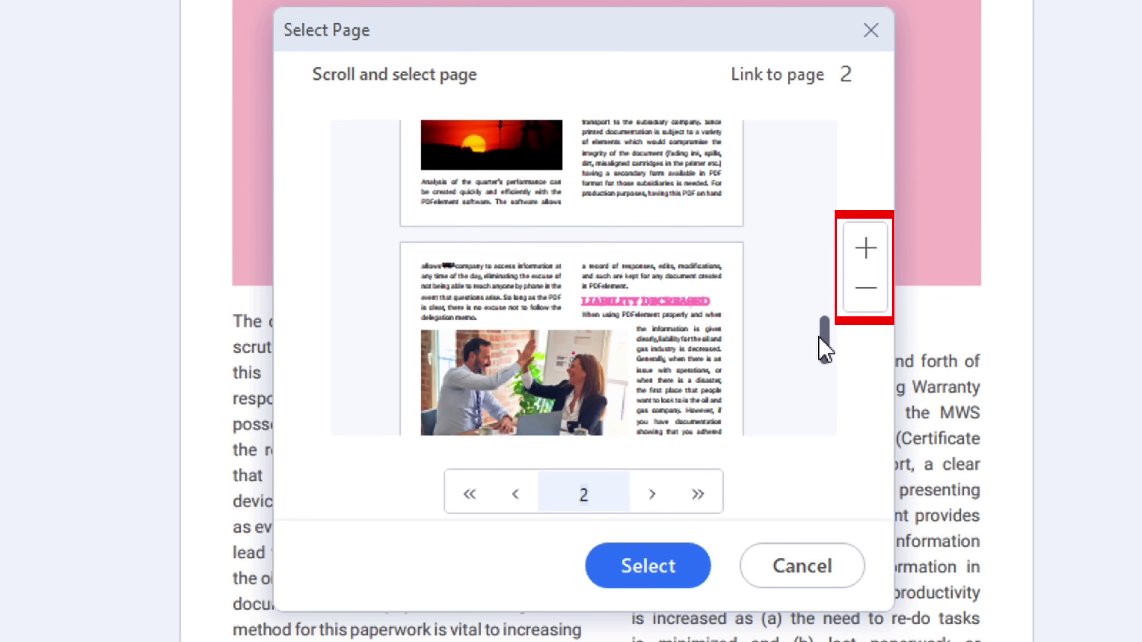
pyautogui.moveTo(820, 342); pyautogui.dragTo(819, 358)
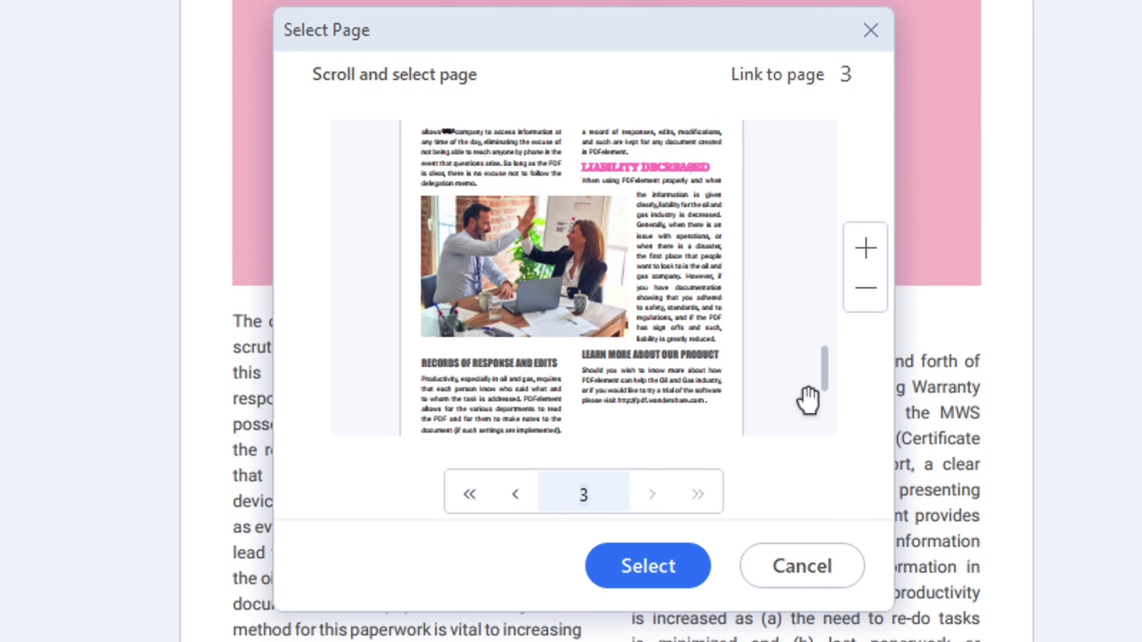
pyautogui.click(648, 566)
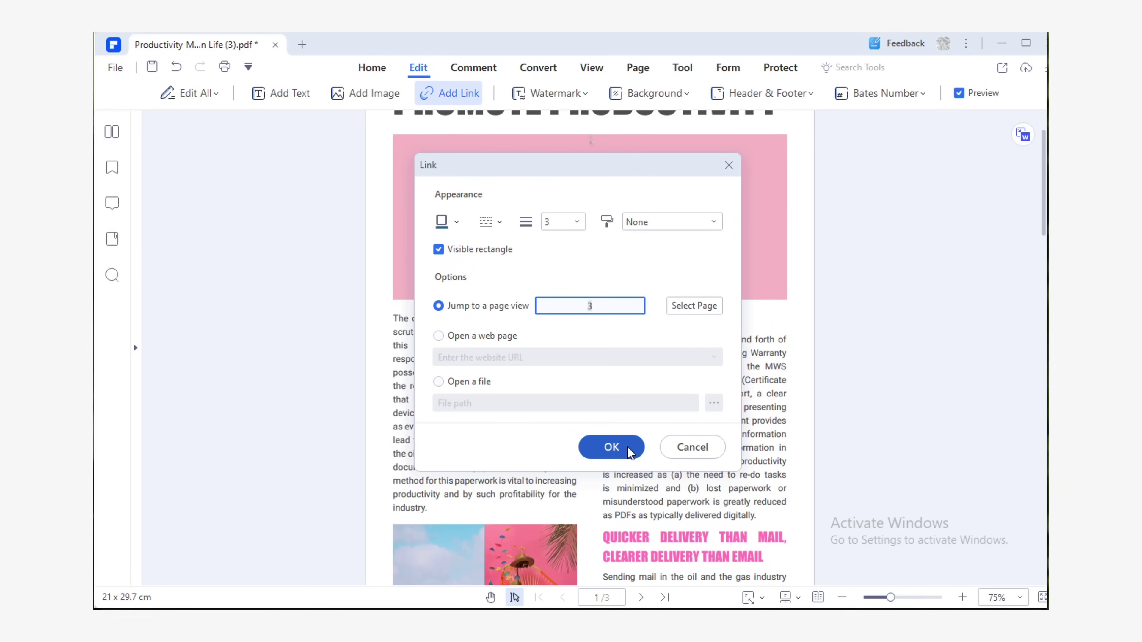
pyautogui.click(611, 447)
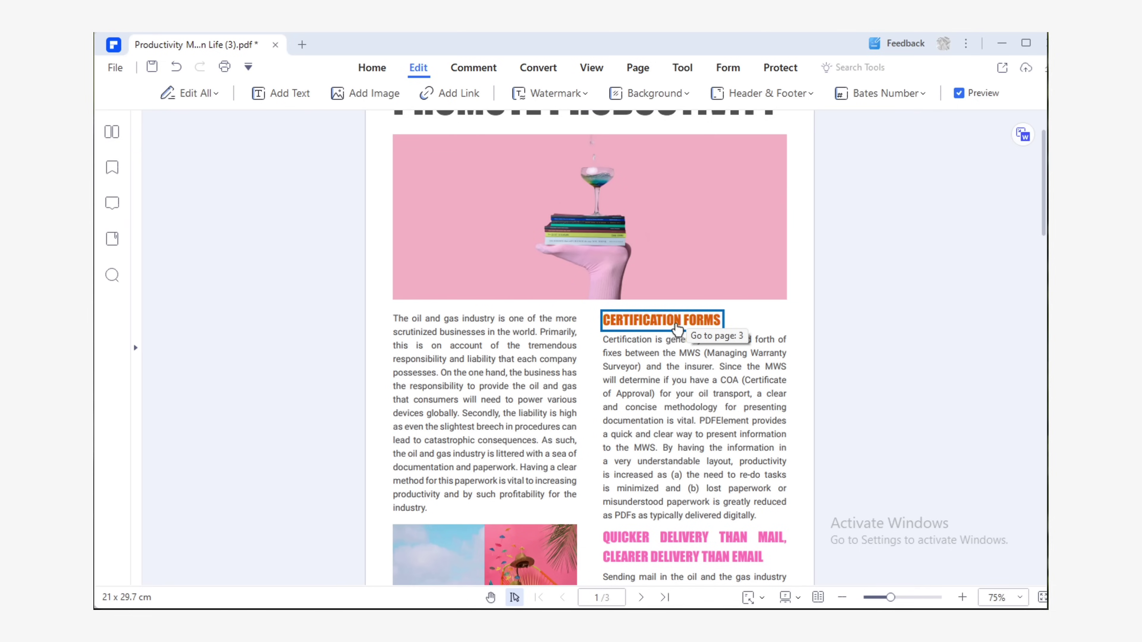
# Step: Test the heading's jump to page 3, then dismiss the new link's border colour palette
pyautogui.click(665, 332)
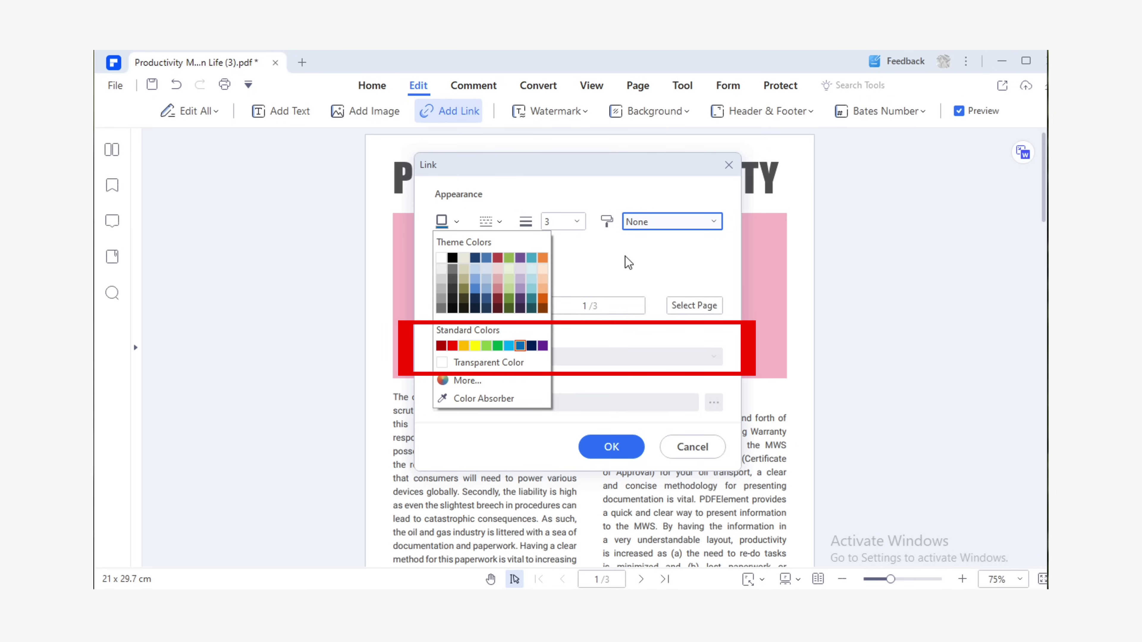
pyautogui.click(628, 263)
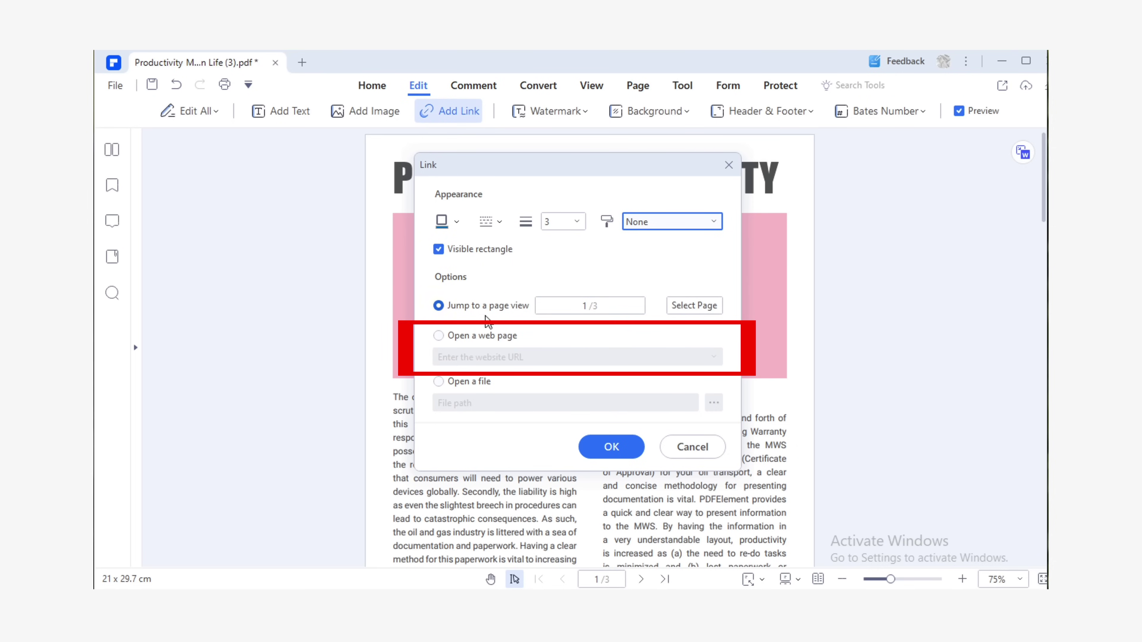
pyautogui.click(484, 338)
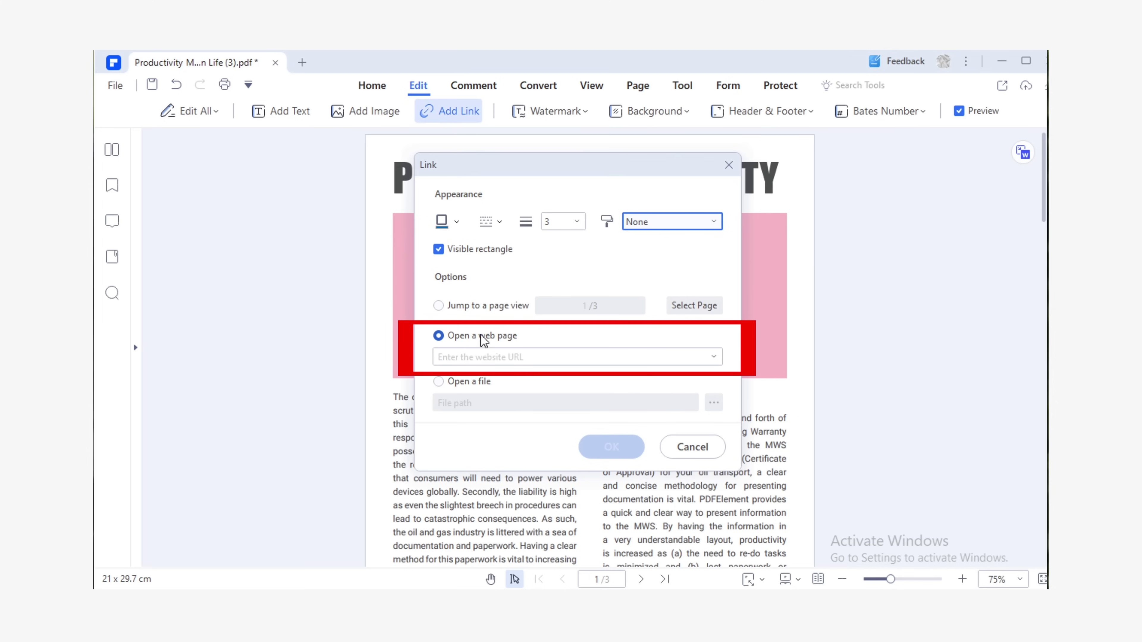
pyautogui.click(643, 357)
pyautogui.write('w')
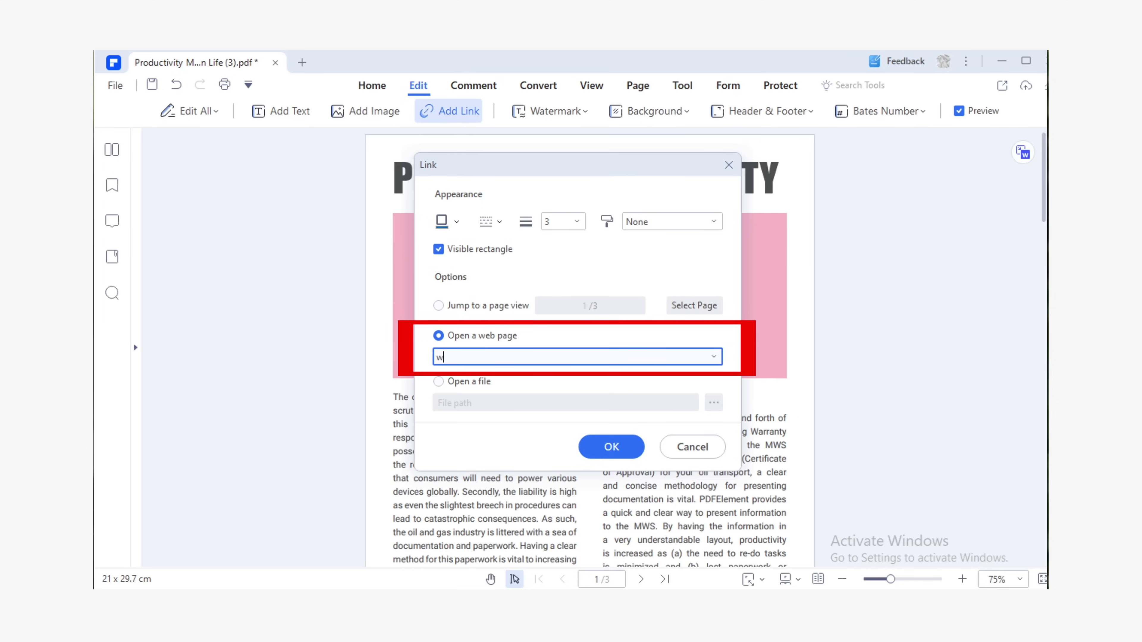
pyautogui.write('ww.wondersha')
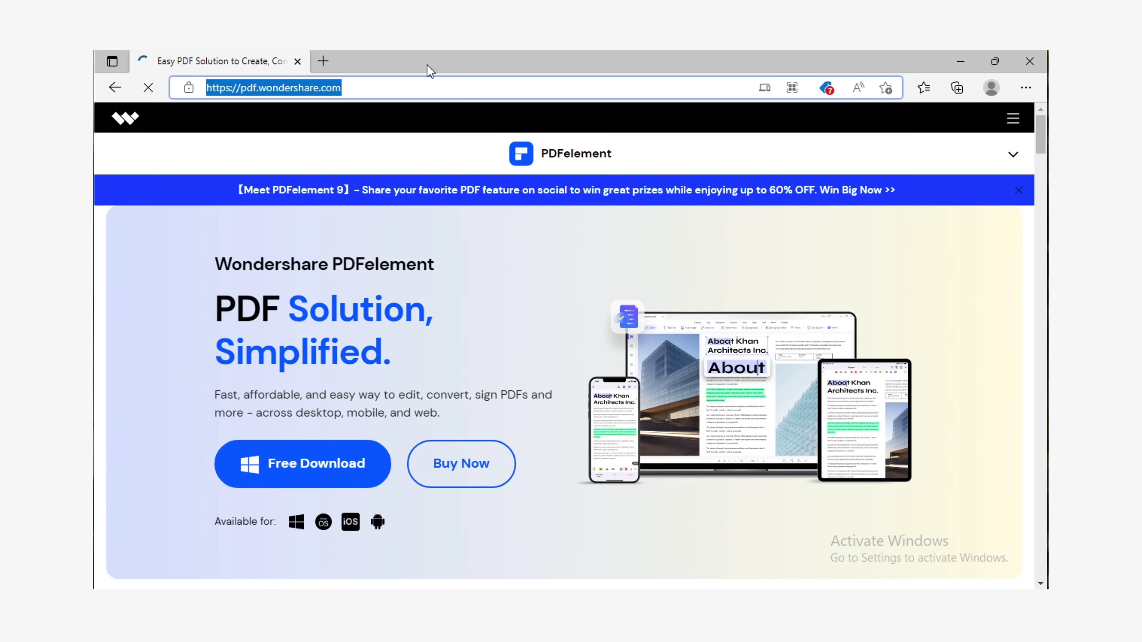
pyautogui.click(429, 90)
pyautogui.hotkey('ctrl', 'a')
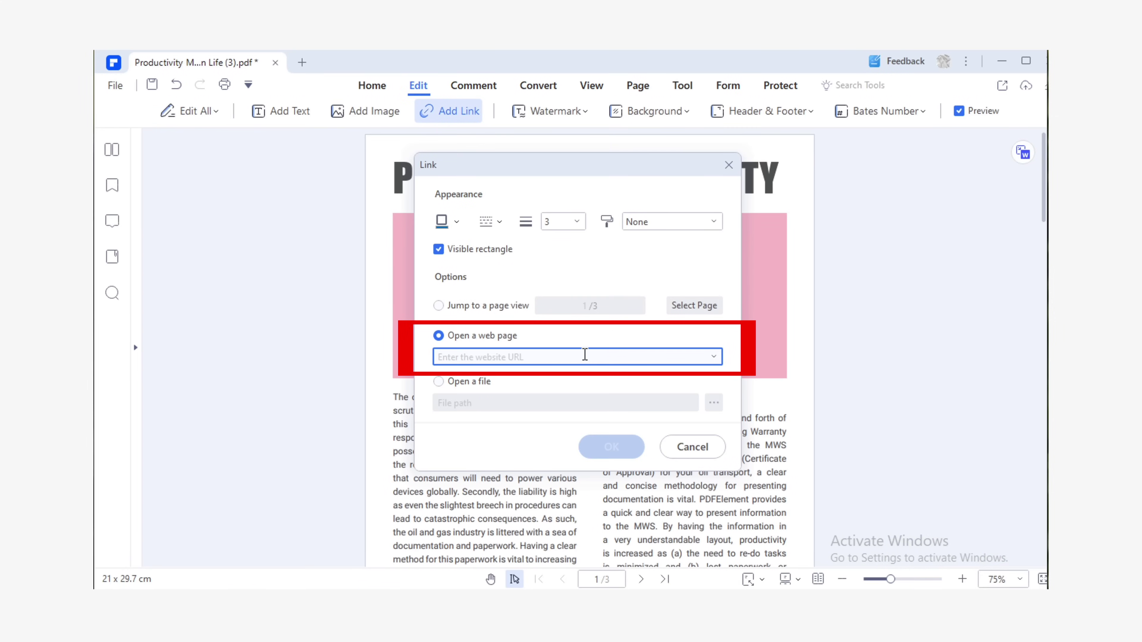
pyautogui.write('https://pdf.wondershare.com/')
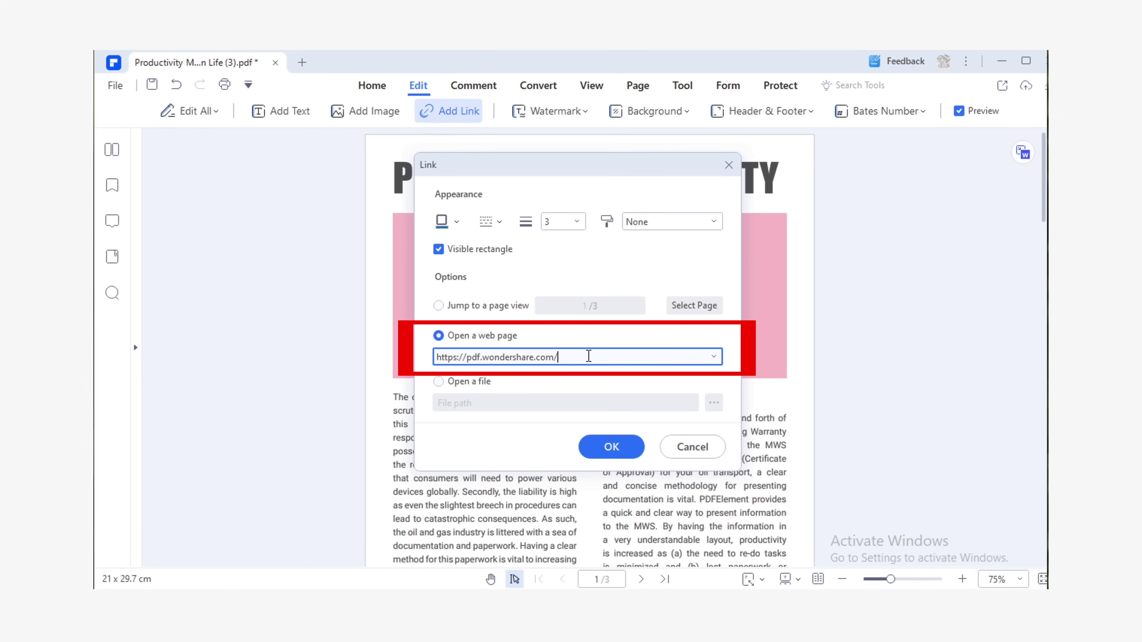
# Step: Confirm the web page link and toggle preview off and back on
pyautogui.click(612, 447)
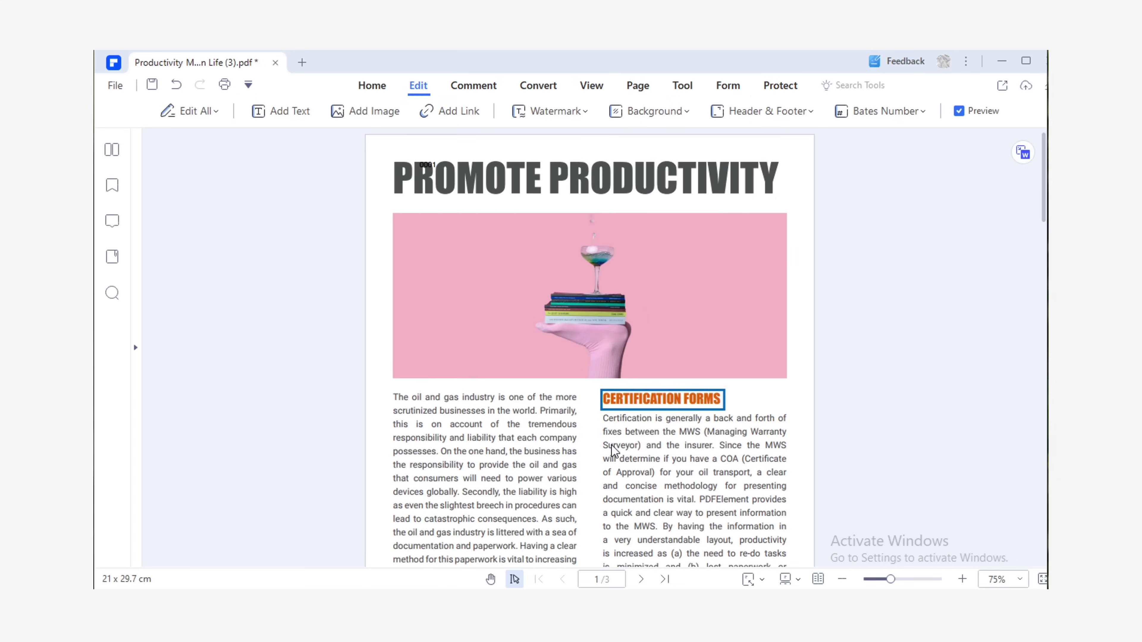
pyautogui.click(974, 112)
pyautogui.click(970, 113)
# Step: Follow the heading's web link, allow the site to open, then draw a new link area
pyautogui.click(705, 404)
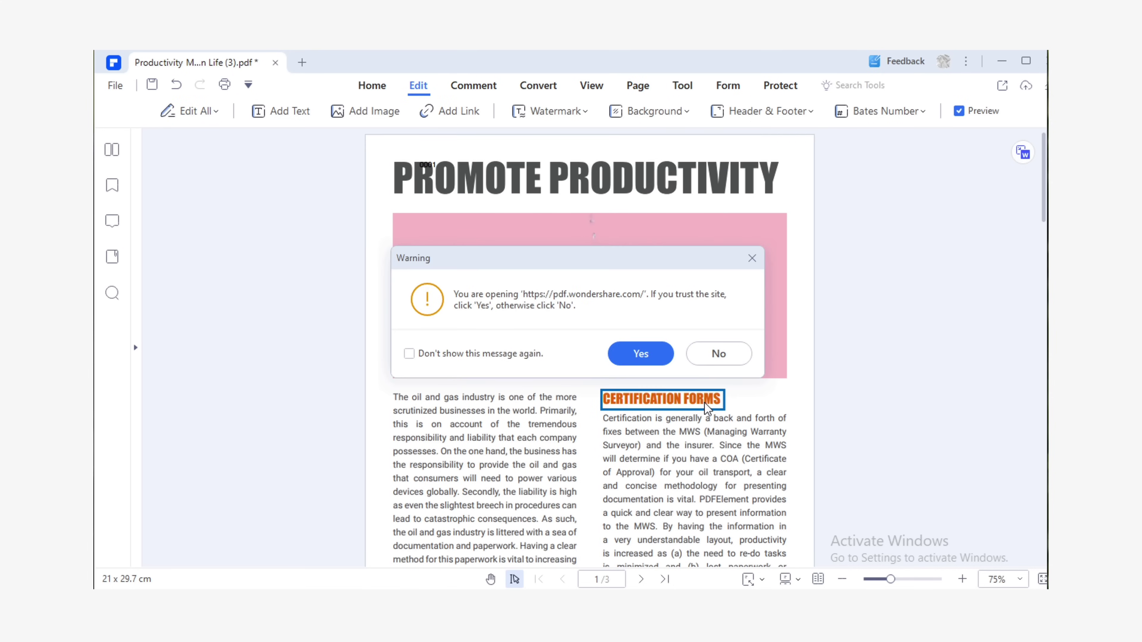
pyautogui.click(646, 351)
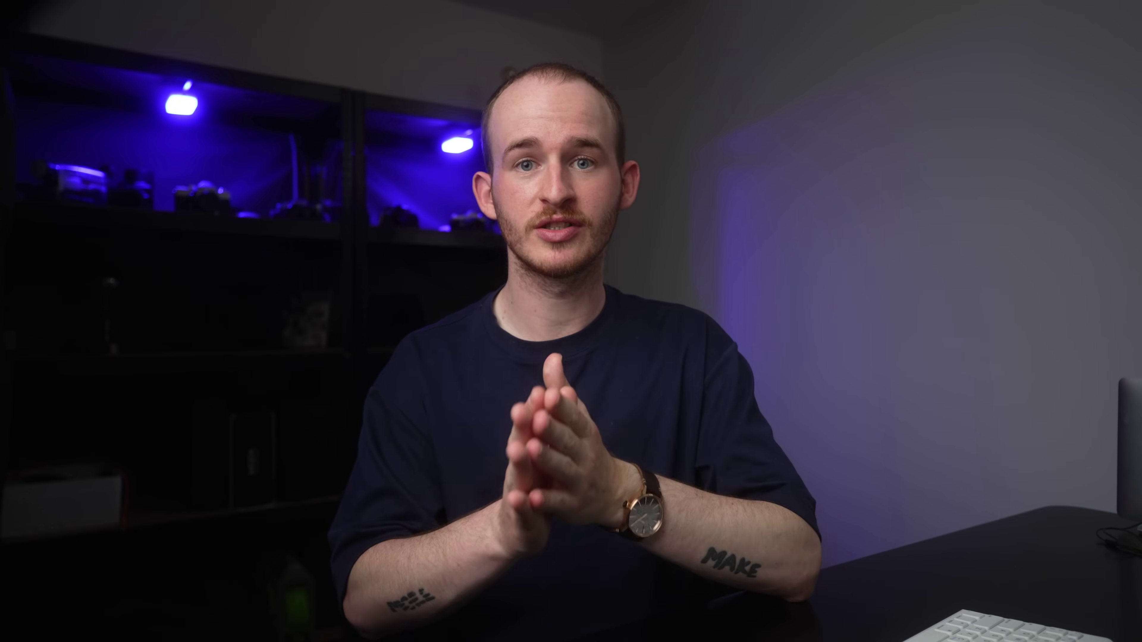
pyautogui.moveTo(600, 389); pyautogui.dragTo(726, 415)
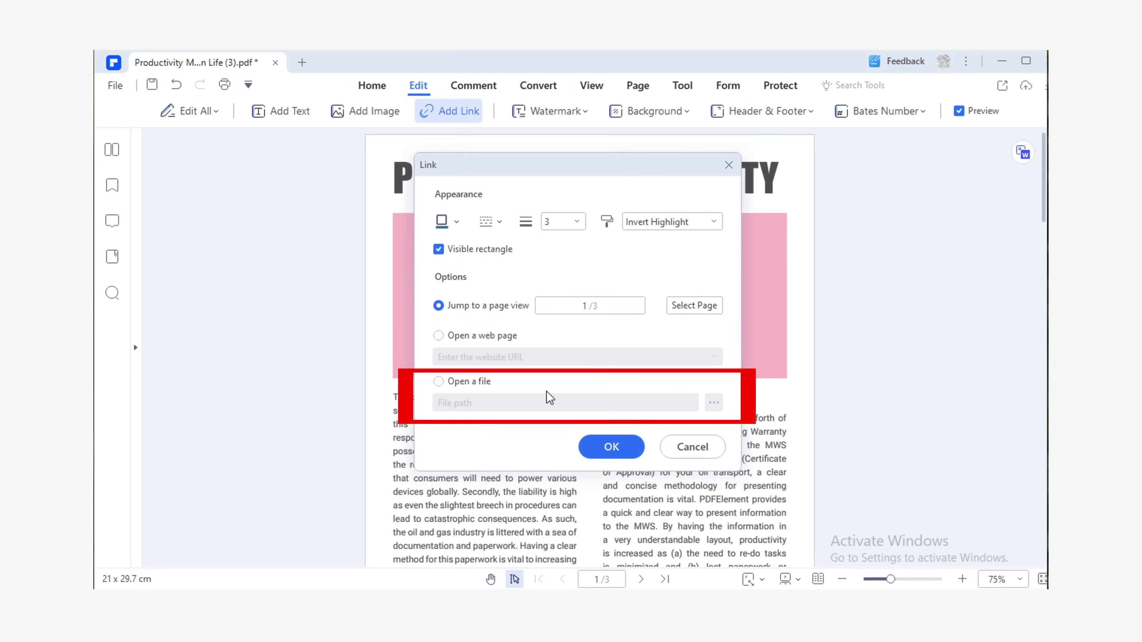
# Step: Link the heading to the local file proposal.pdf and switch to preview mode
pyautogui.click(470, 386)
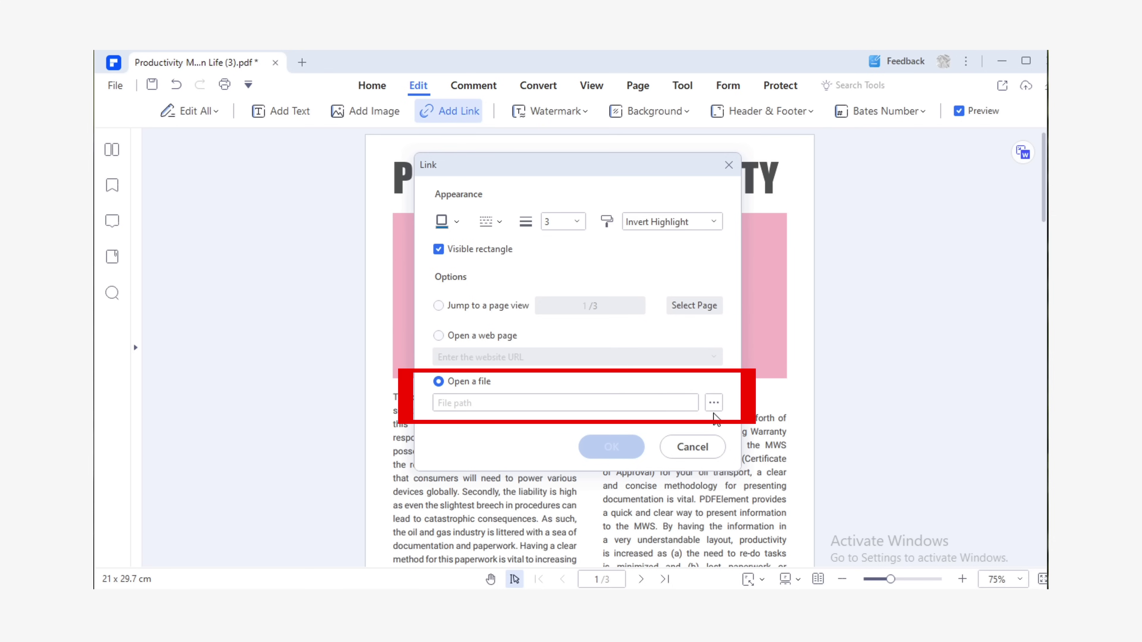
pyautogui.click(714, 403)
pyautogui.click(727, 416)
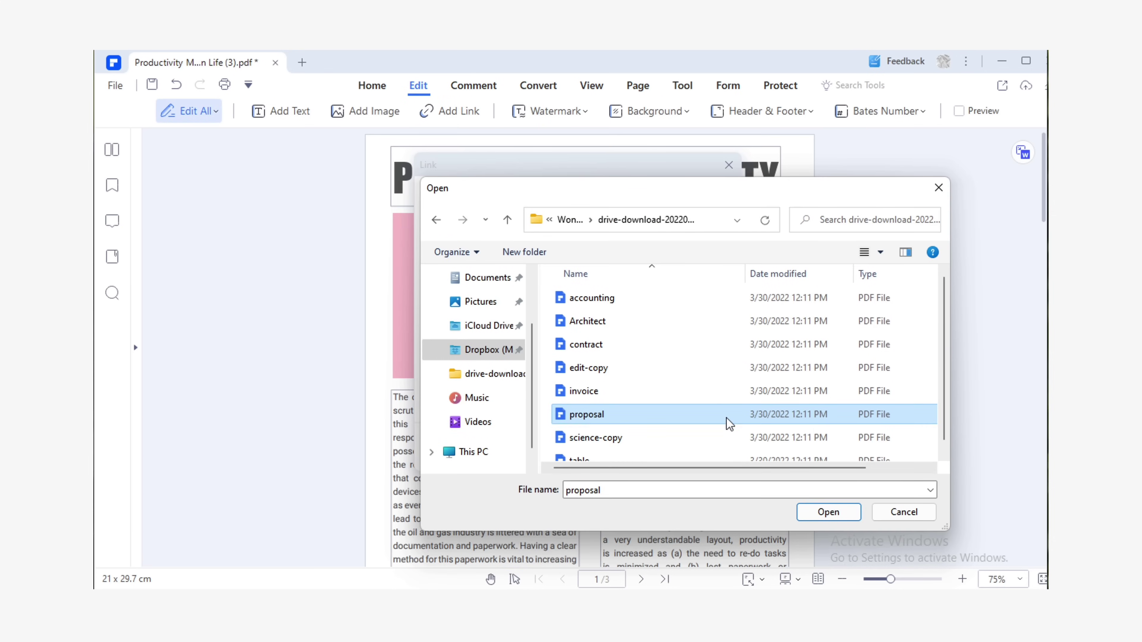
pyautogui.click(827, 514)
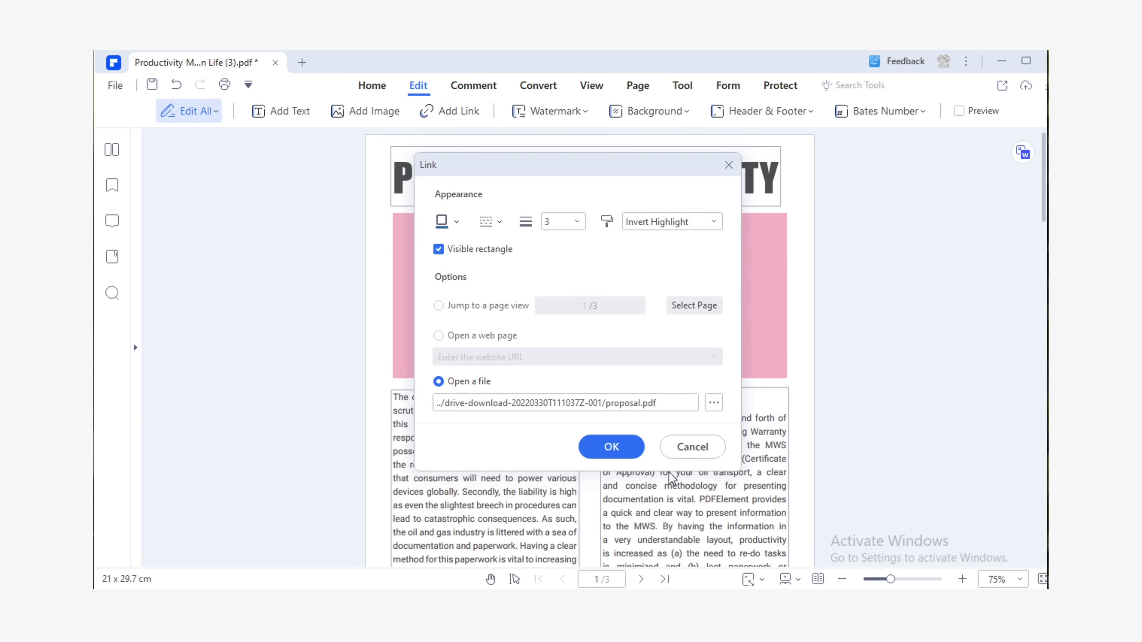
pyautogui.click(632, 448)
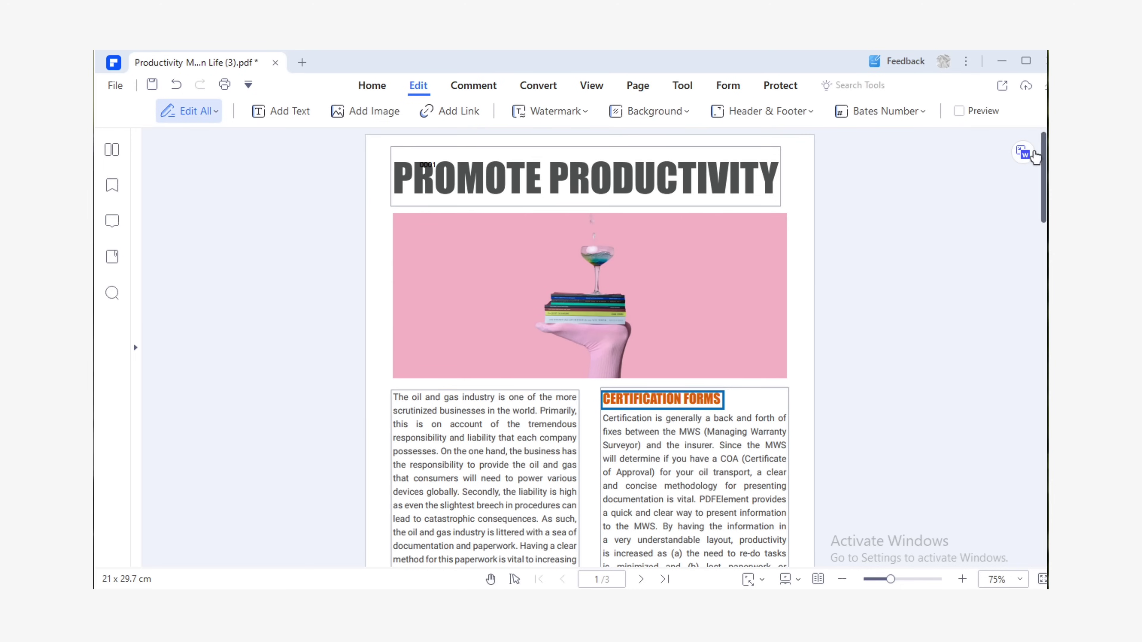
pyautogui.click(959, 111)
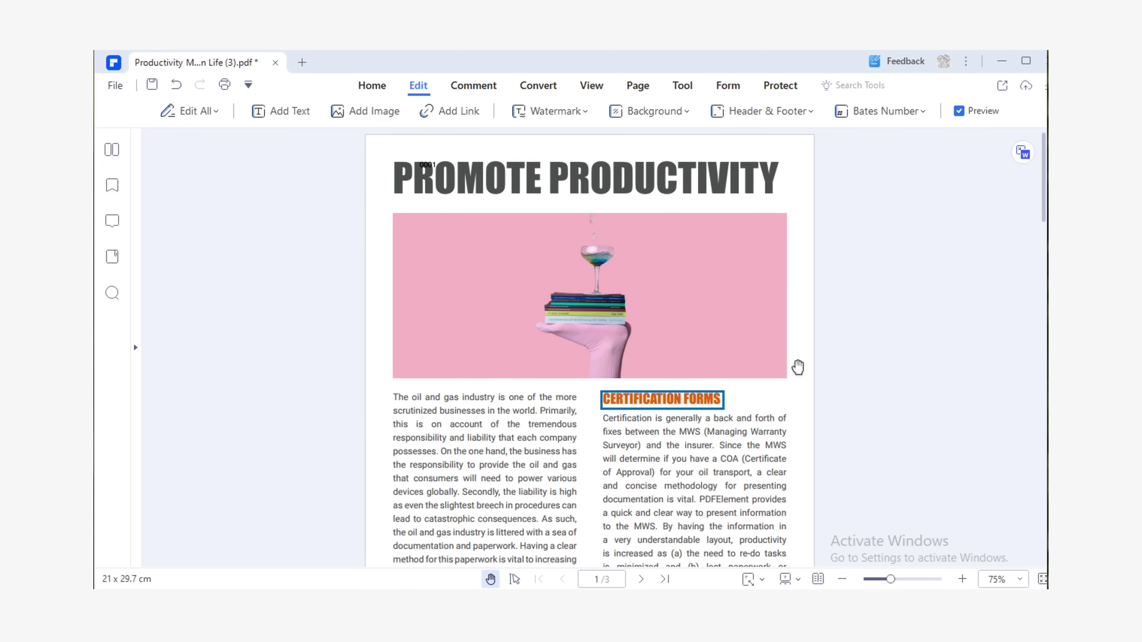
# Step: Follow the CERTIFICATION FORMS link to open proposal.pdf
pyautogui.click(692, 407)
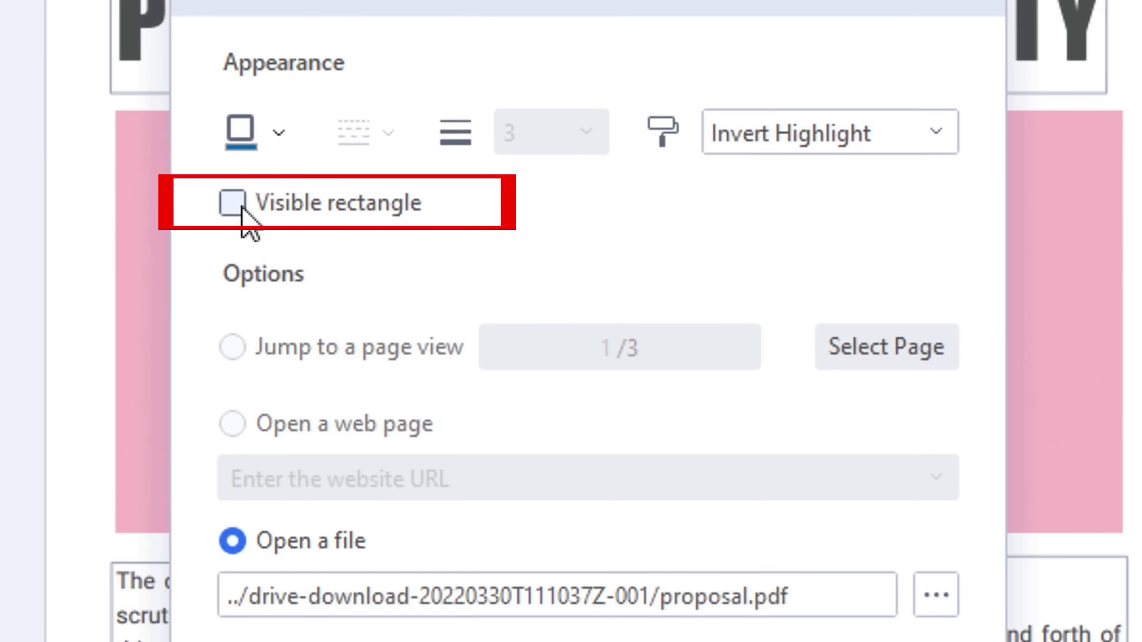
# Step: Make the link rectangle visible and pick its outline colour from the page
pyautogui.click(242, 207)
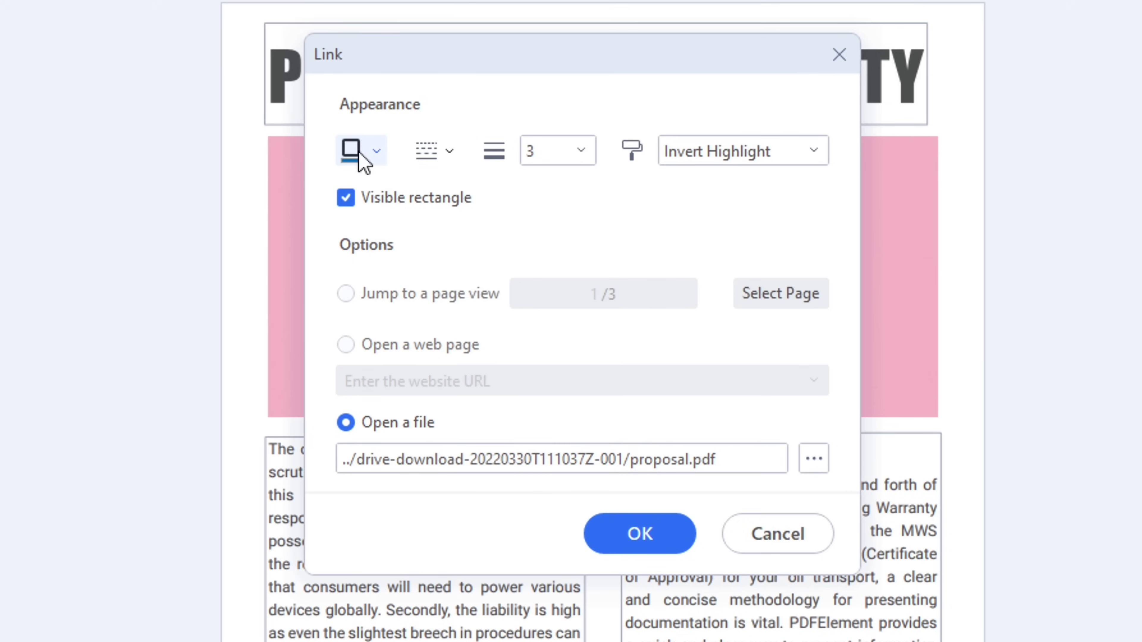
pyautogui.click(362, 157)
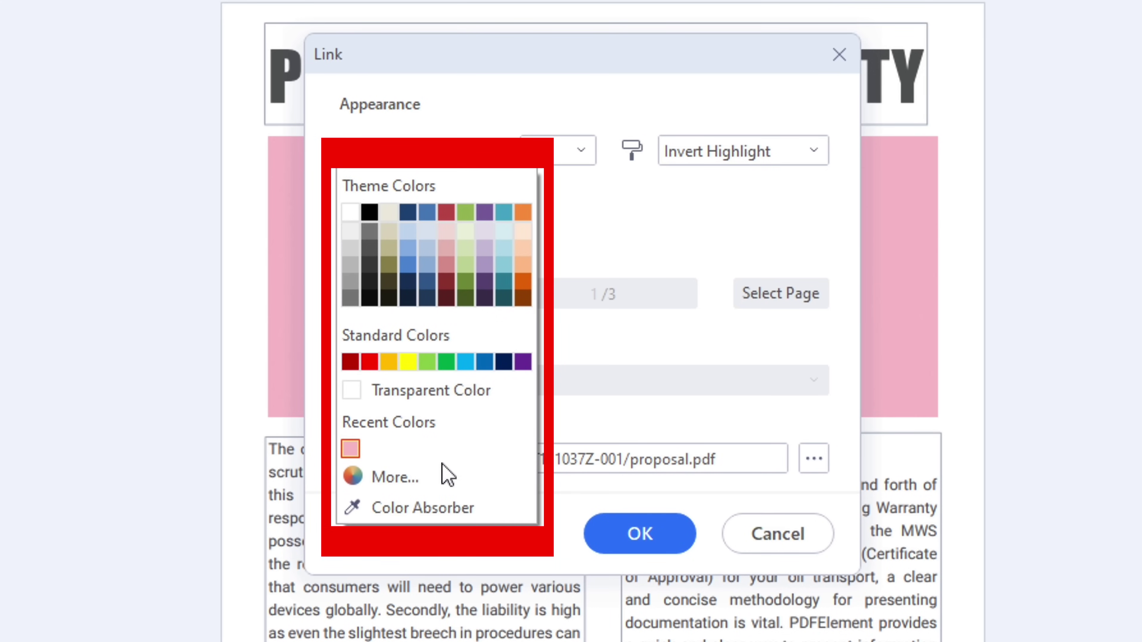
pyautogui.click(445, 506)
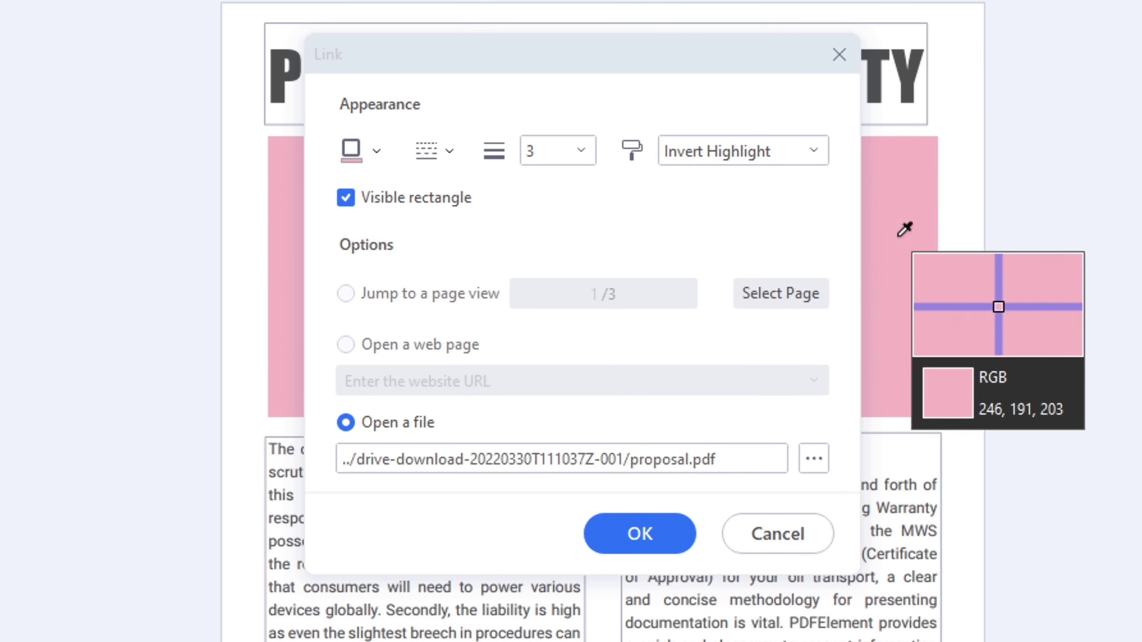
pyautogui.click(894, 225)
pyautogui.click(376, 151)
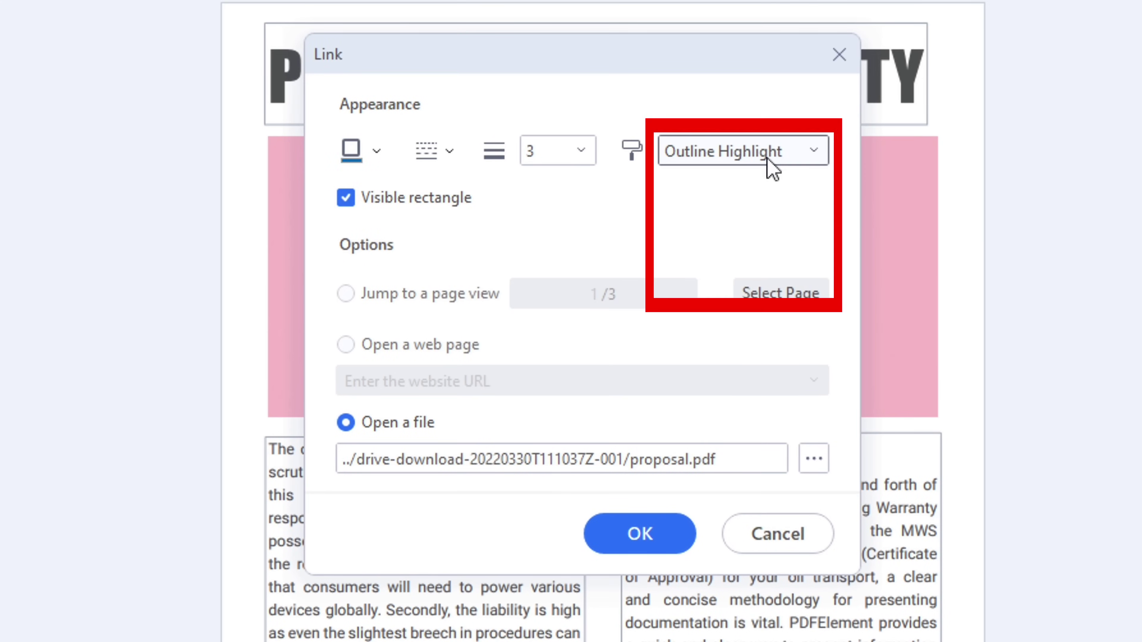
# Step: Set the link highlight to Push Highlight and review the outline line style and width
pyautogui.click(767, 158)
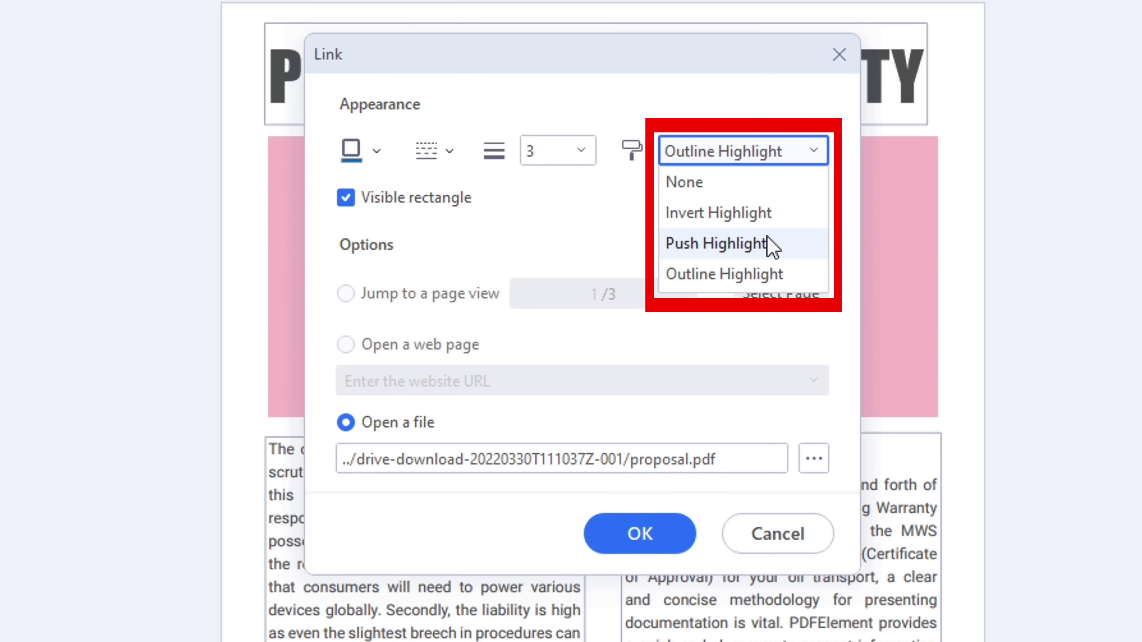
pyautogui.click(772, 245)
pyautogui.click(445, 153)
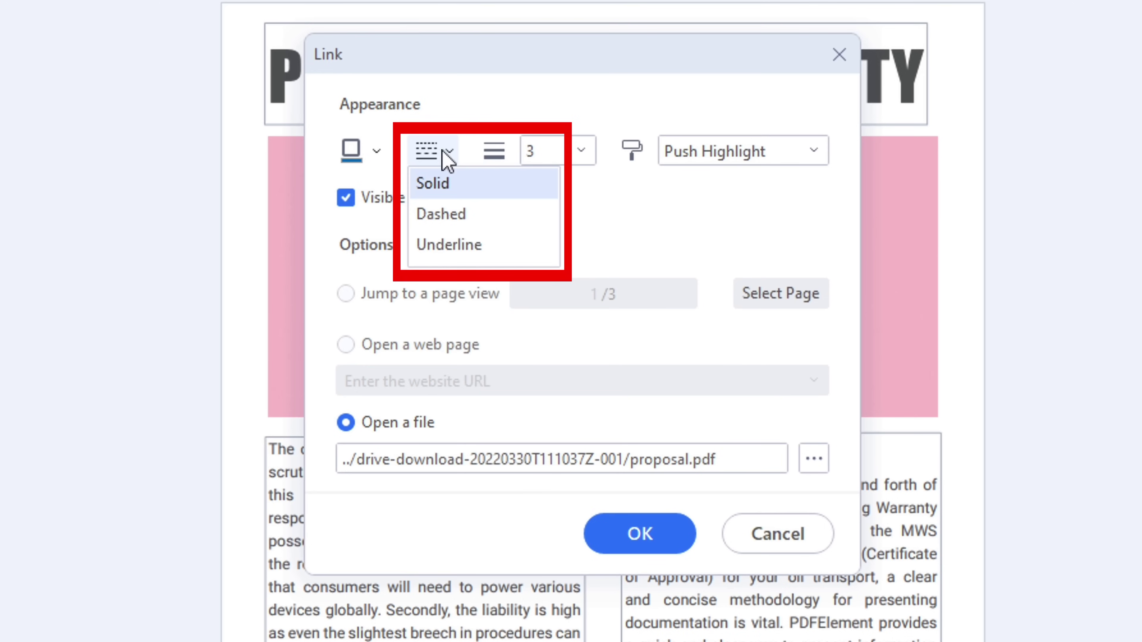
pyautogui.click(580, 149)
pyautogui.moveTo(583, 204); pyautogui.dragTo(584, 287)
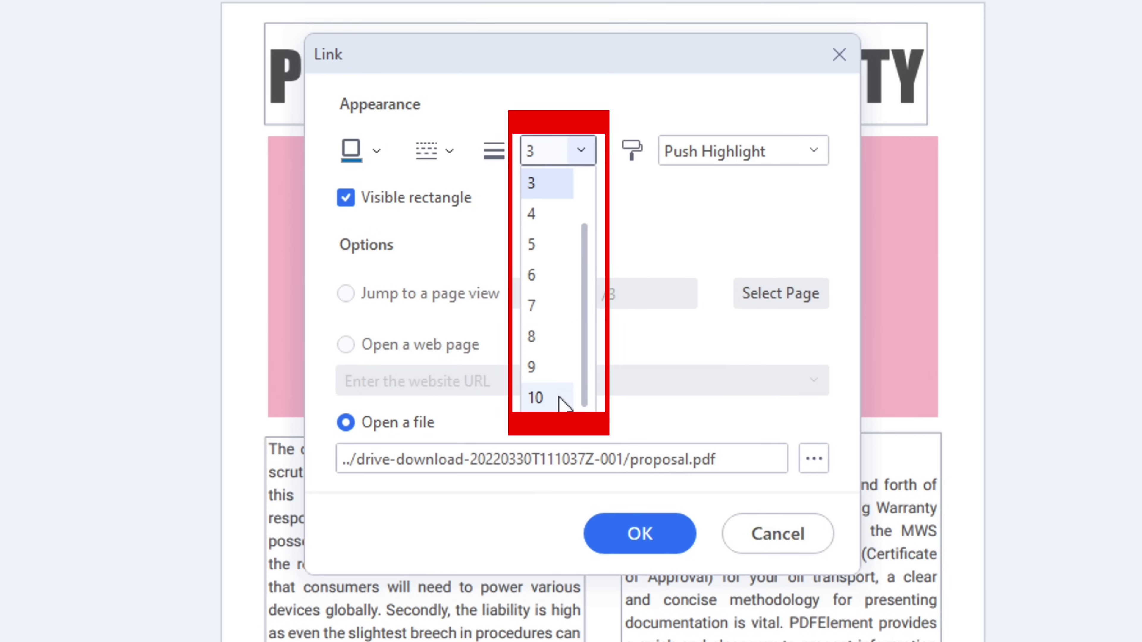
pyautogui.moveTo(581, 377); pyautogui.dragTo(591, 352)
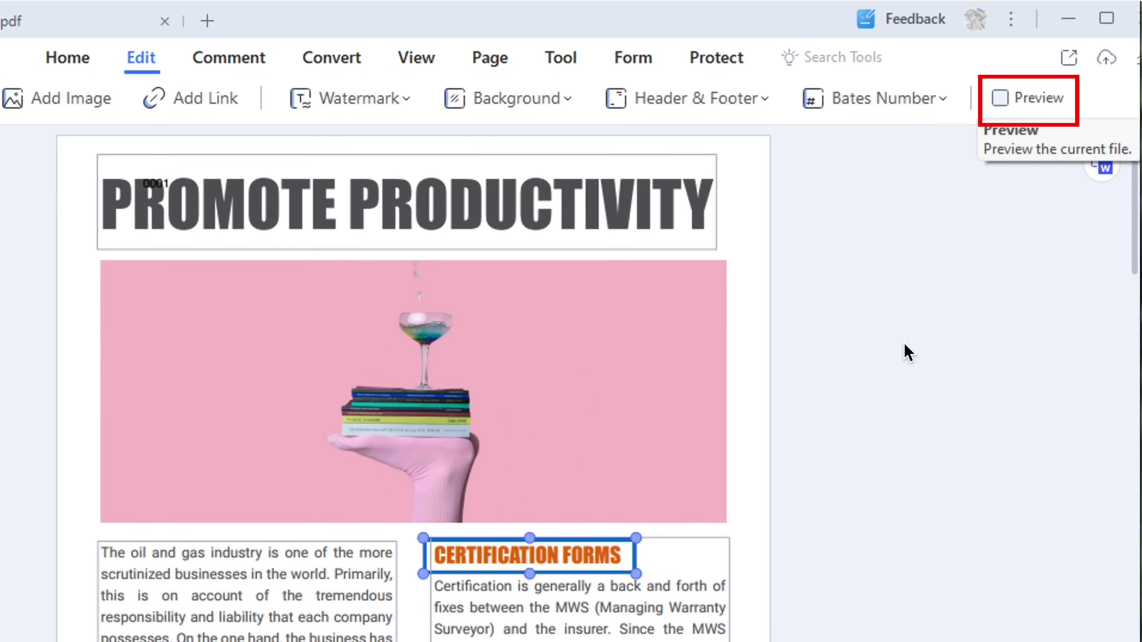
# Step: Turn on preview and bring up the CERTIFICATION FORMS link's context menu
pyautogui.click(1019, 108)
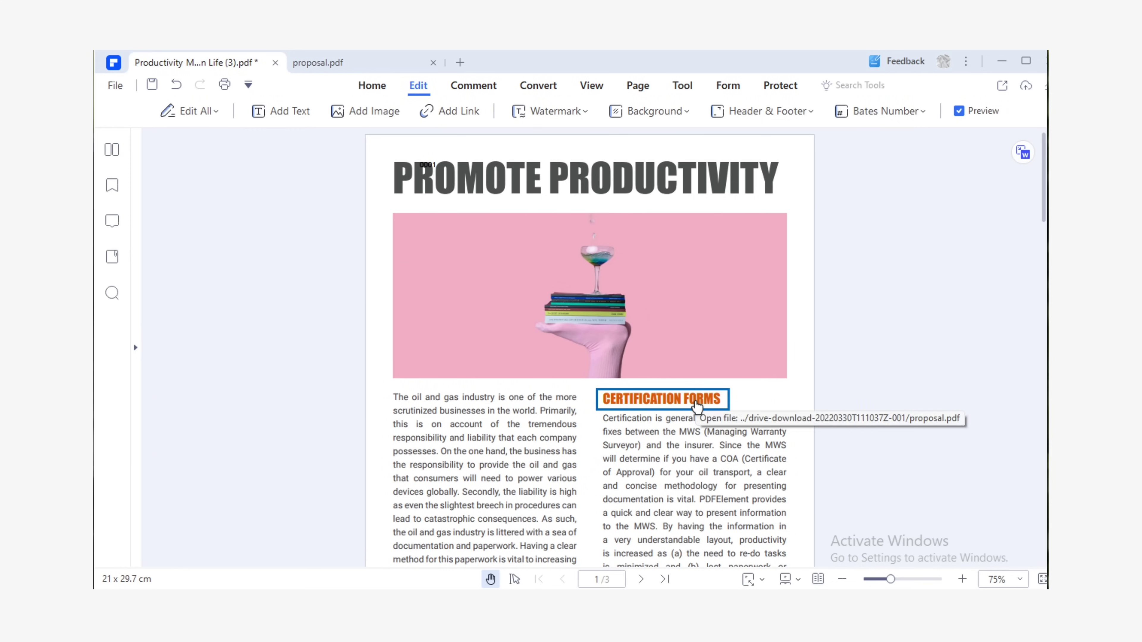
pyautogui.rightClick(698, 400)
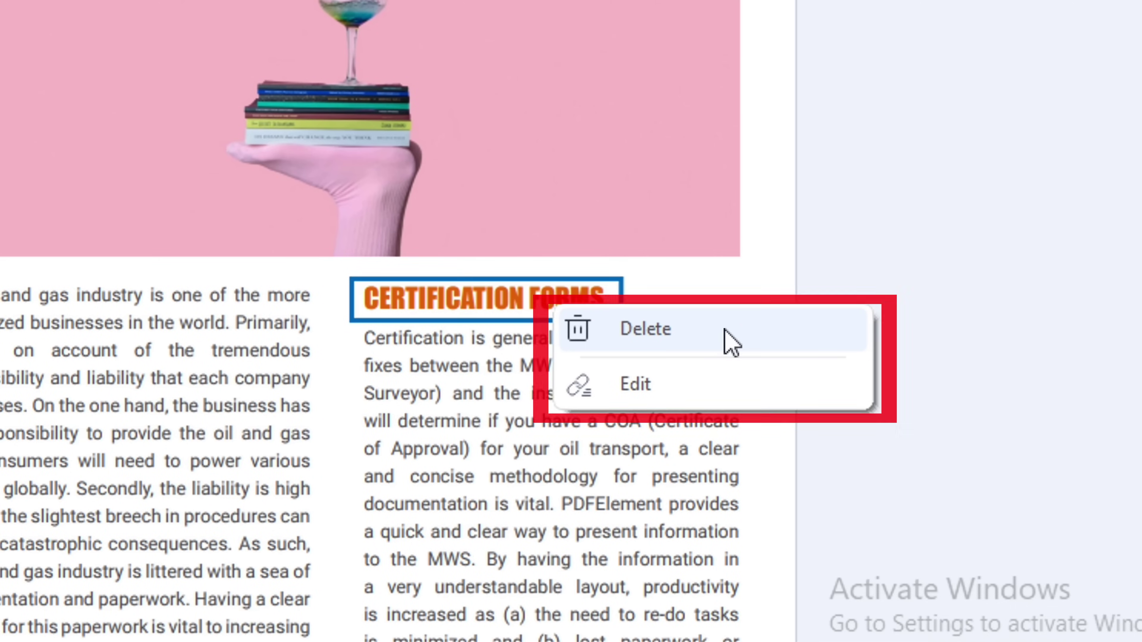
# Step: Open Edit for the CERTIFICATION FORMS link, then bring its context menu back up
pyautogui.click(729, 383)
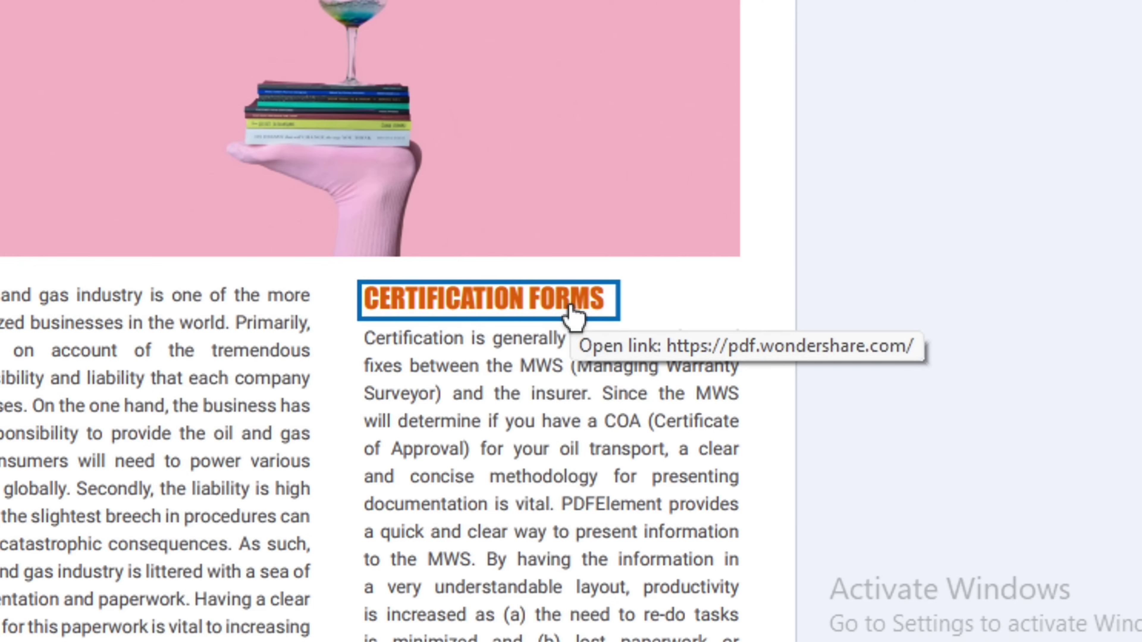
pyautogui.rightClick(574, 313)
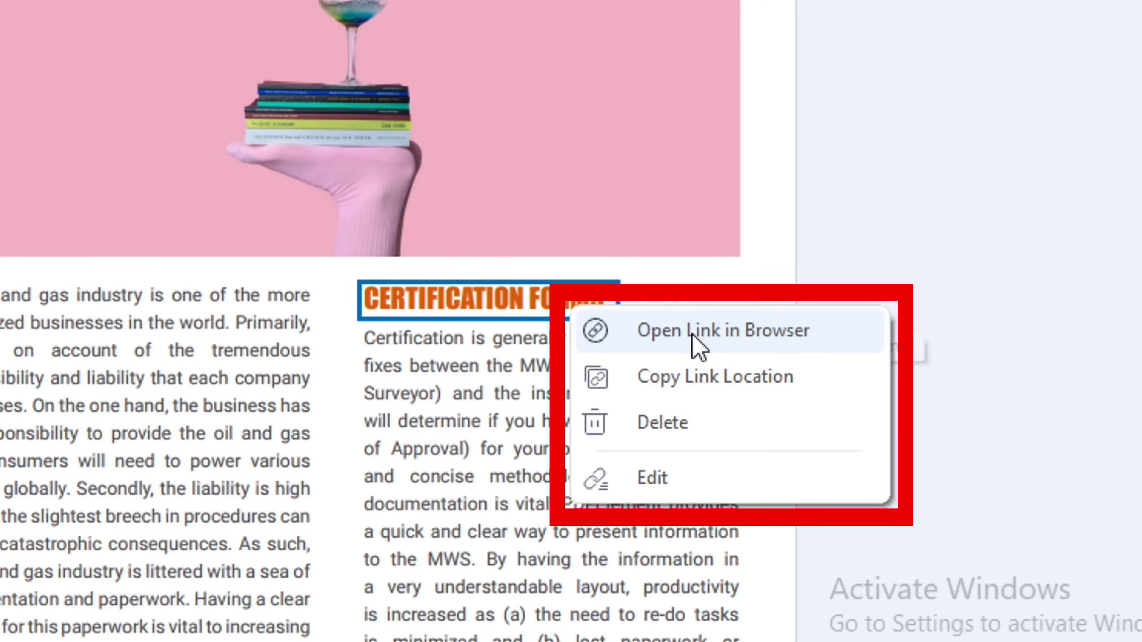